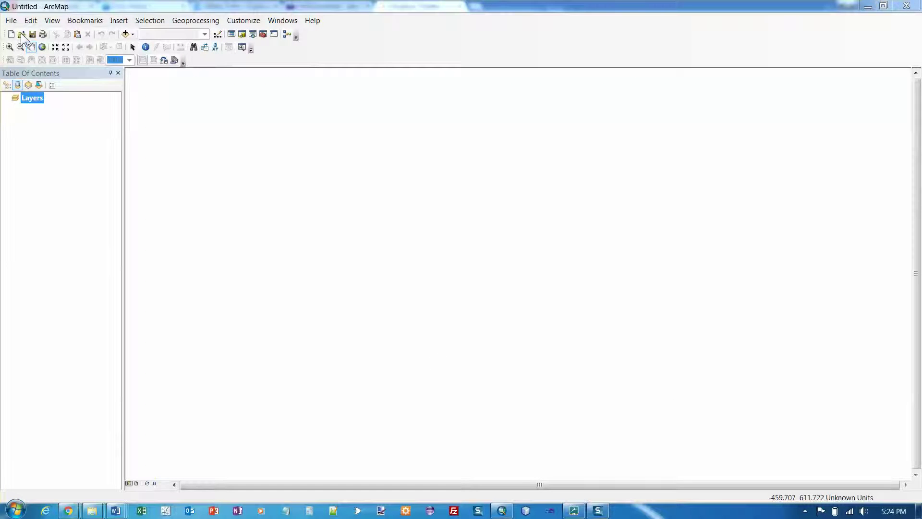
Open the map document ex14a.mxd from the GettingToKnowArcGIS Chapter14 folder
{"action": "left_click", "coordinate": [21, 34]}
{"action": "left_click", "coordinate": [21, 33]}
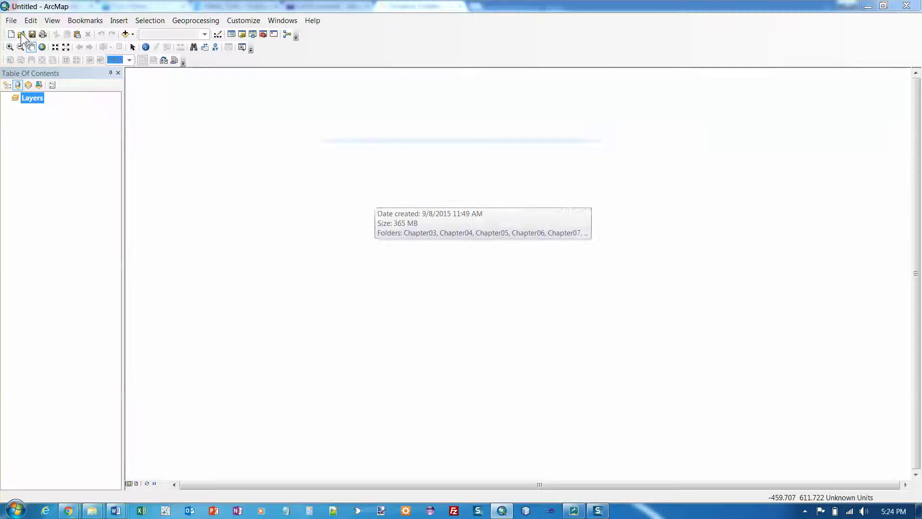
{"action": "double_click", "coordinate": [402, 197]}
{"action": "scroll", "coordinate": [416, 244], "scroll_direction": "down", "scroll_amount": 2}
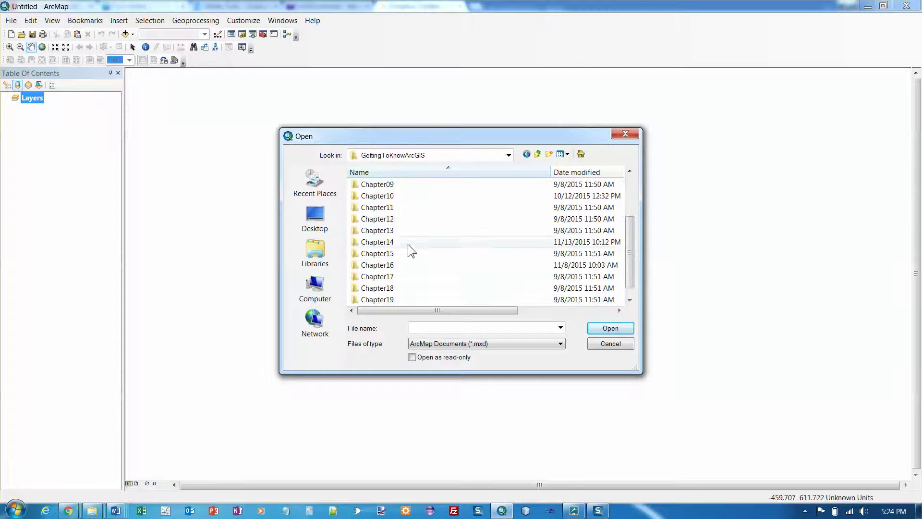
{"action": "double_click", "coordinate": [388, 242]}
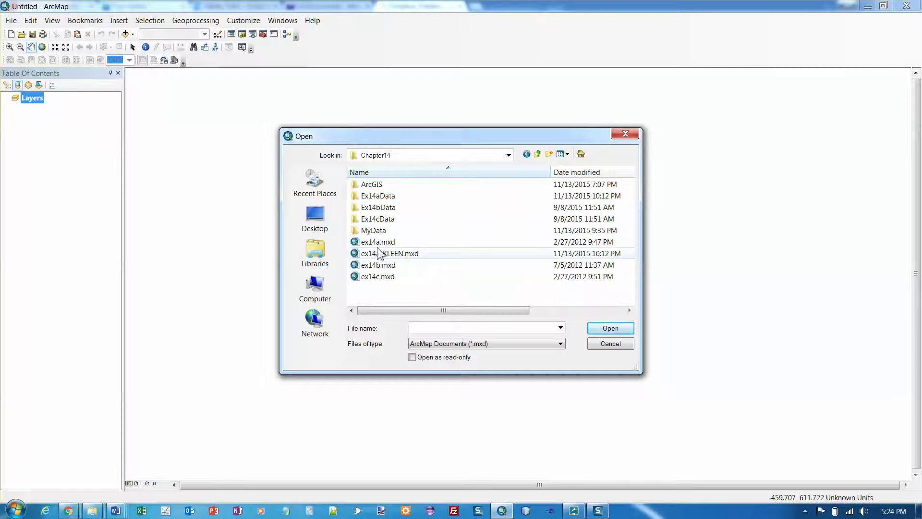
{"action": "left_click", "coordinate": [378, 242]}
{"action": "left_click", "coordinate": [608, 327]}
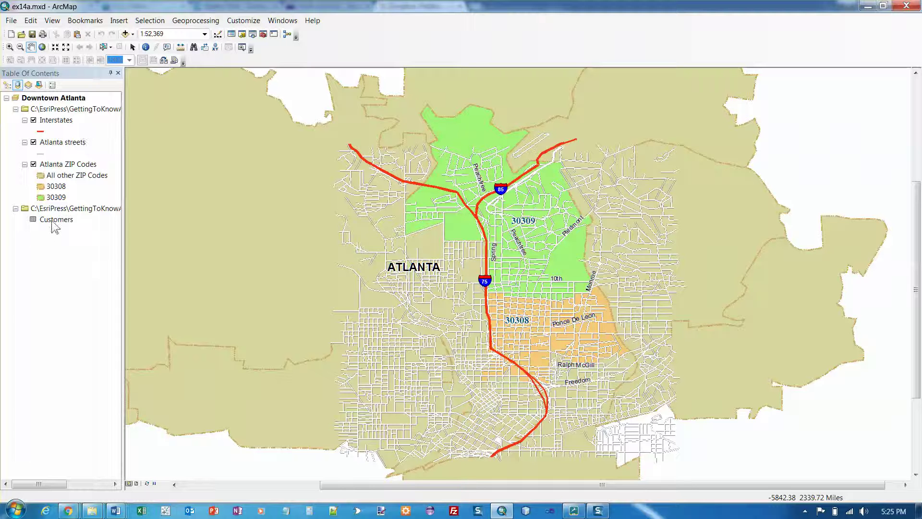
Compare the table of contents listed by drawing order with the listing by source
{"action": "left_click_drag", "start_coordinate": [53, 223], "coordinate": [67, 219]}
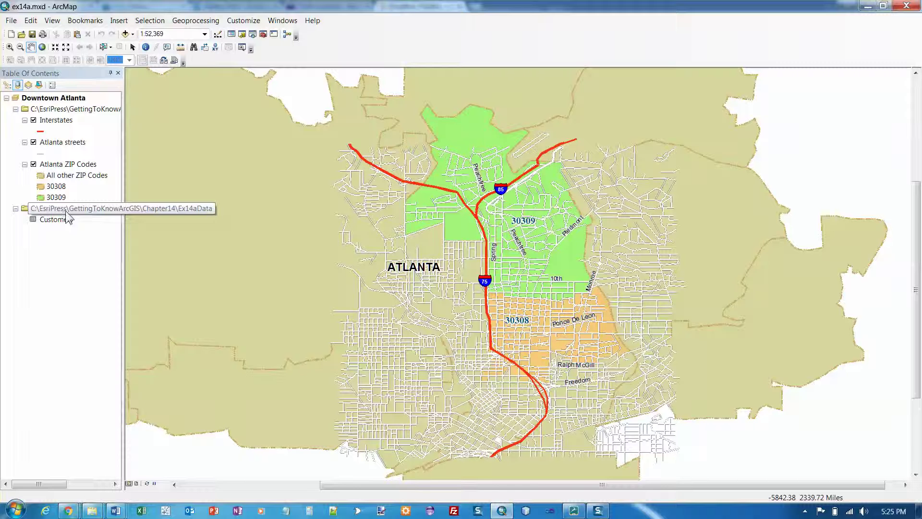
{"action": "left_click", "coordinate": [7, 86]}
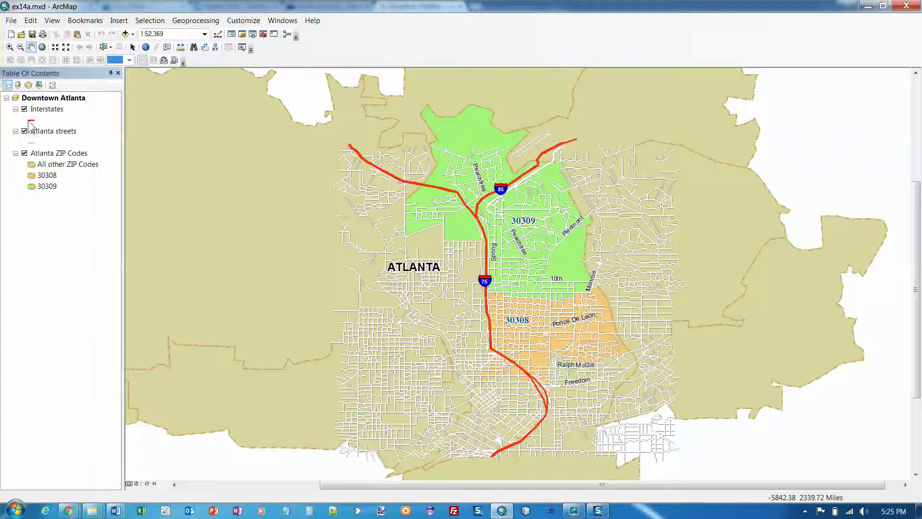
{"action": "left_click", "coordinate": [18, 85]}
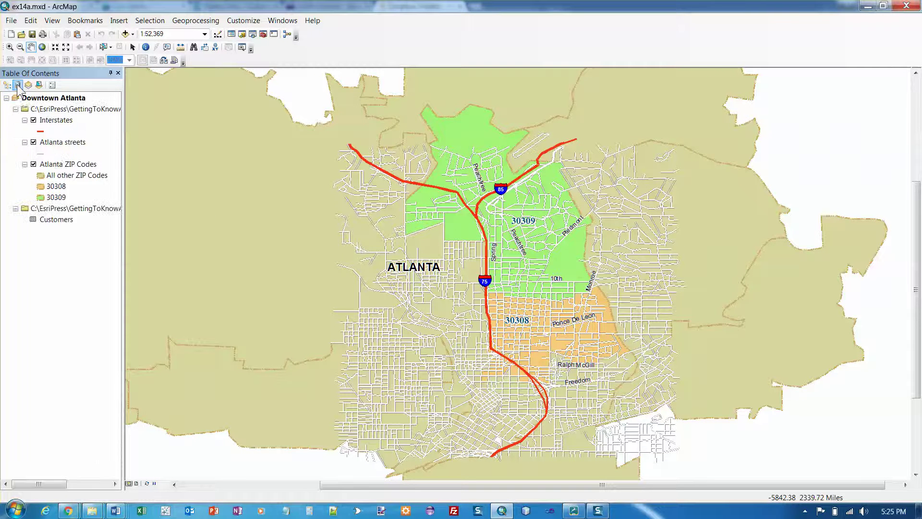
Open the Customers table, widen its ZIP column to review the customer address fields, and close the table
{"action": "left_click", "coordinate": [64, 222]}
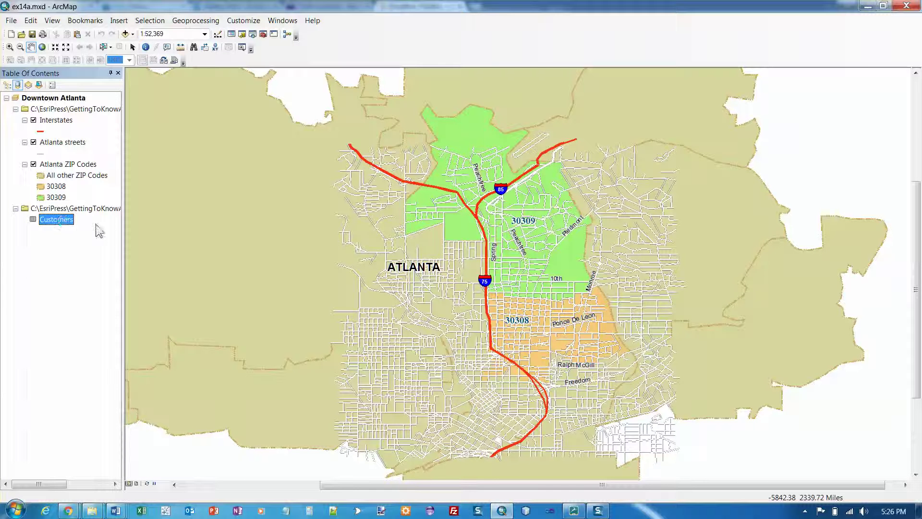
{"action": "right_click", "coordinate": [64, 221]}
{"action": "left_click", "coordinate": [105, 232]}
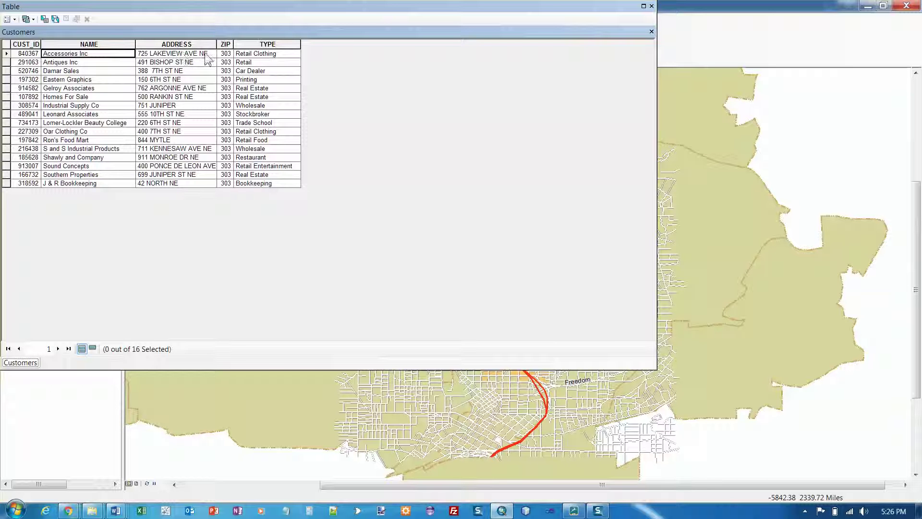
{"action": "left_click_drag", "start_coordinate": [234, 43], "coordinate": [249, 42]}
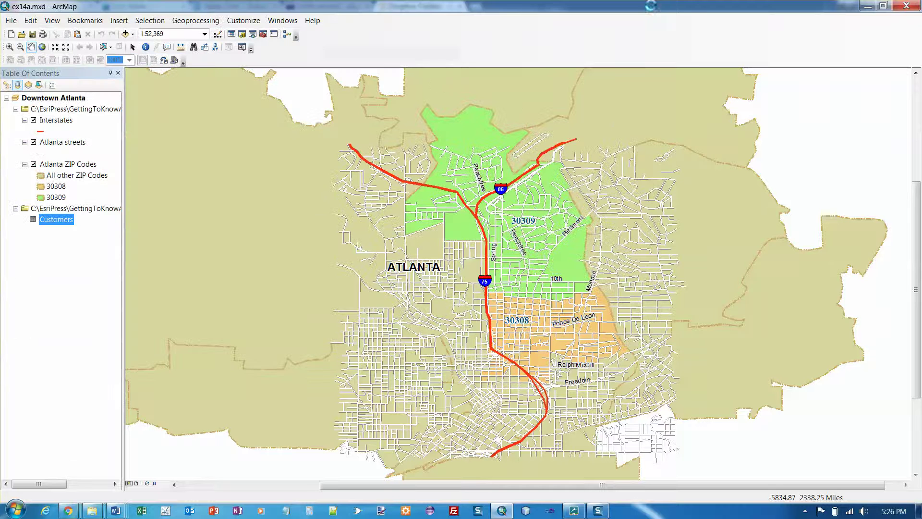
{"action": "left_click", "coordinate": [652, 7]}
Open the Atlanta streets attribute table and widen the name, suffix, ZIP and city columns so their contents can be read
{"action": "left_click", "coordinate": [74, 144]}
{"action": "right_click", "coordinate": [75, 144]}
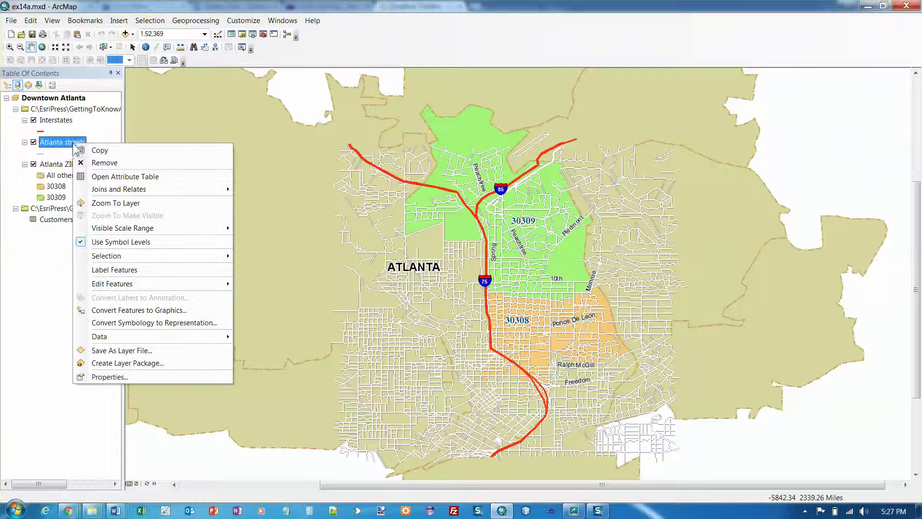
{"action": "left_click", "coordinate": [124, 179]}
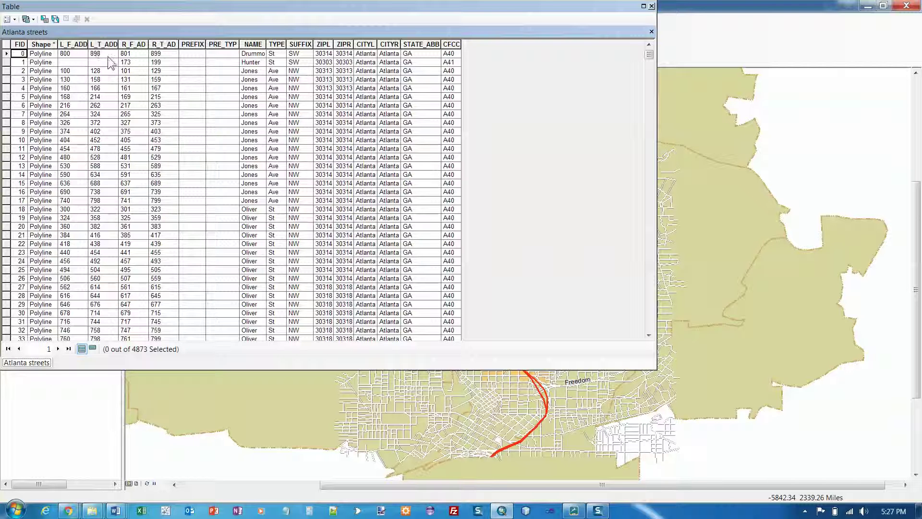
{"action": "left_click_drag", "start_coordinate": [266, 45], "coordinate": [314, 44]}
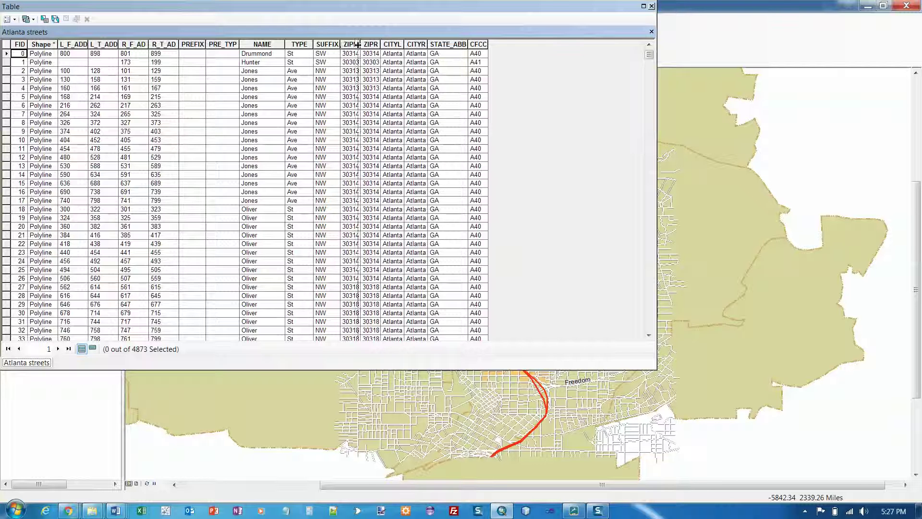
{"action": "left_click_drag", "start_coordinate": [341, 44], "coordinate": [358, 44]}
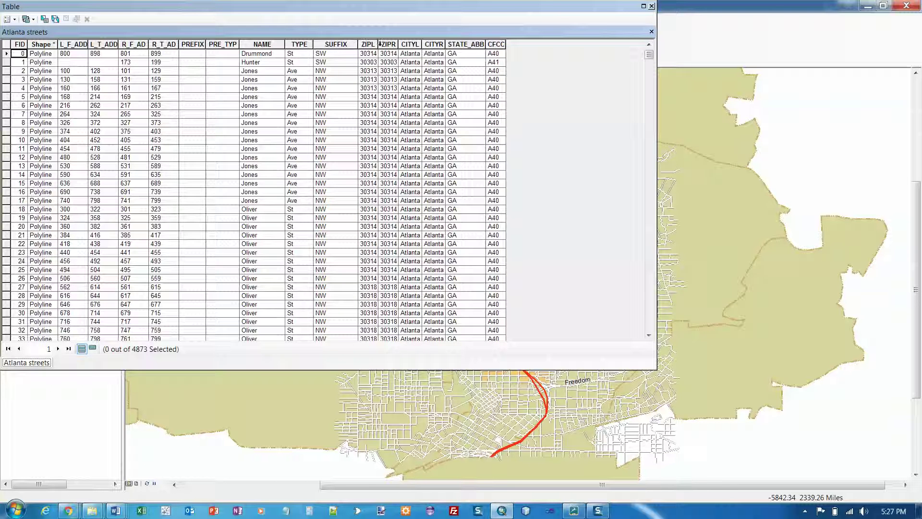
{"action": "left_click_drag", "start_coordinate": [378, 44], "coordinate": [494, 43]}
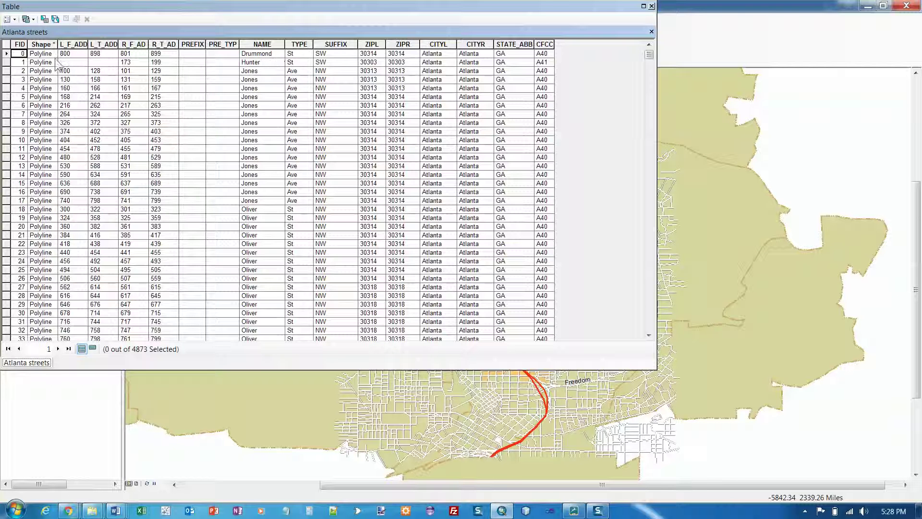
Select the first Atlanta streets record, compare its address ranges with the highlighted street on the map, and close the table
{"action": "left_click", "coordinate": [7, 53]}
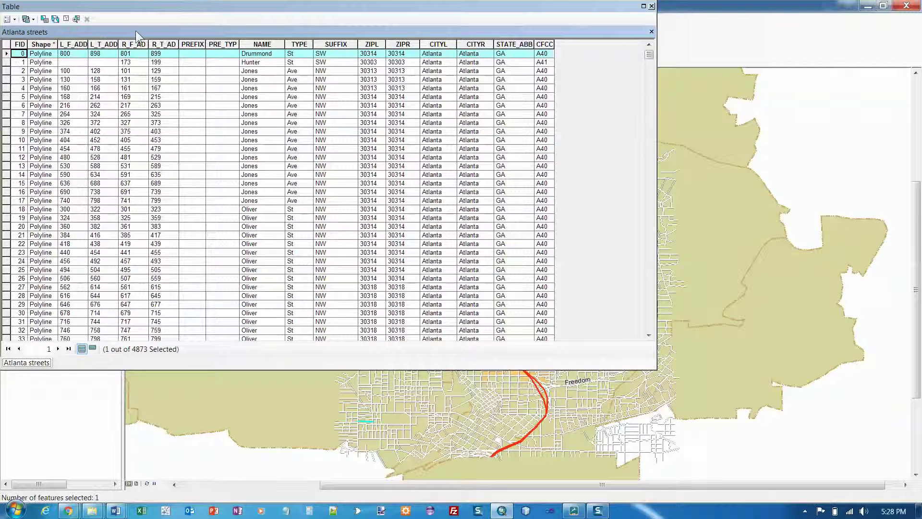
{"action": "left_click_drag", "start_coordinate": [189, 11], "coordinate": [351, 400]}
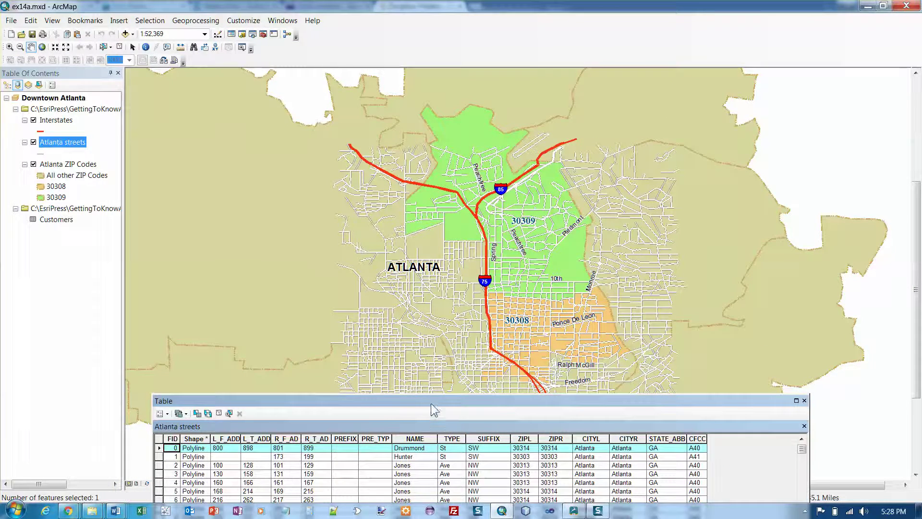
{"action": "left_click_drag", "start_coordinate": [434, 412], "coordinate": [450, 455]}
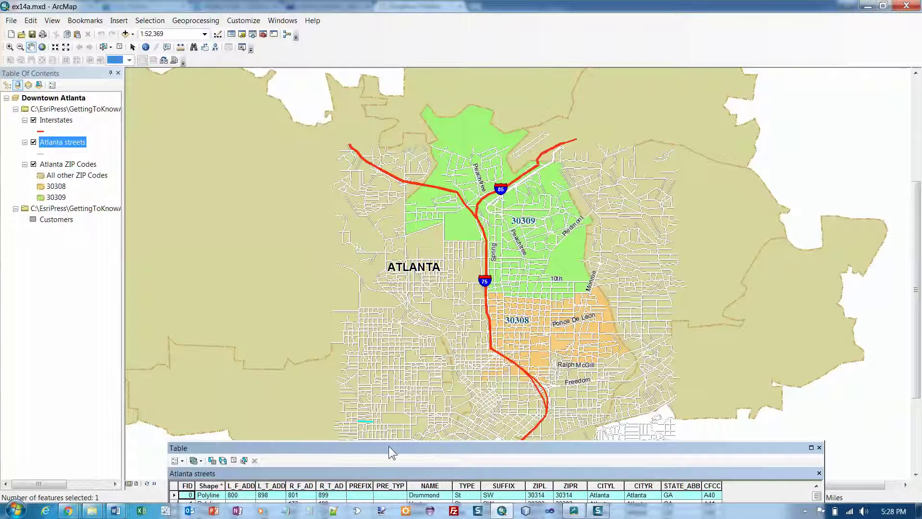
{"action": "left_click_drag", "start_coordinate": [393, 450], "coordinate": [361, 85]}
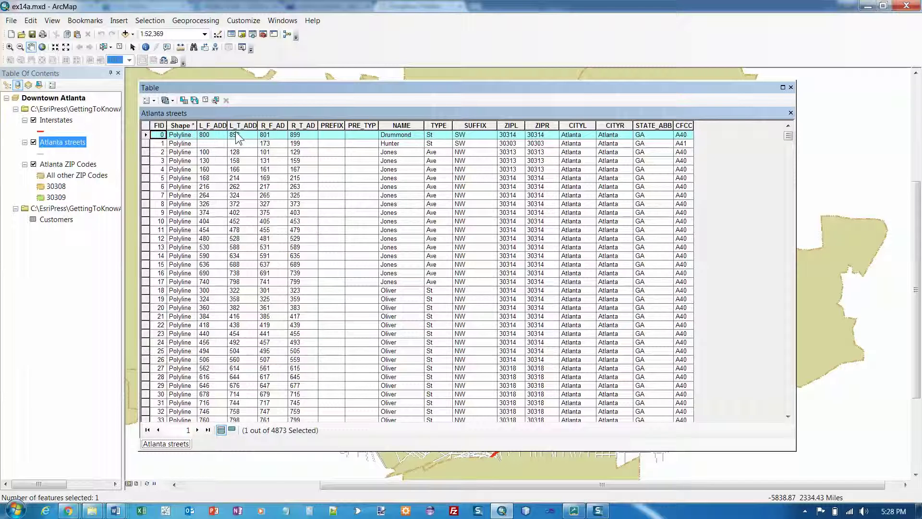
{"action": "left_click_drag", "start_coordinate": [369, 89], "coordinate": [389, 435]}
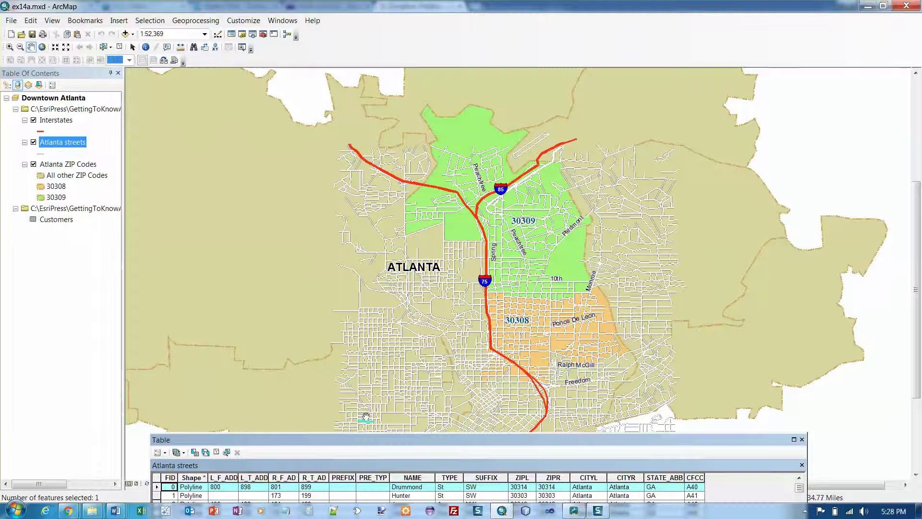
{"action": "left_click_drag", "start_coordinate": [376, 442], "coordinate": [369, 84]}
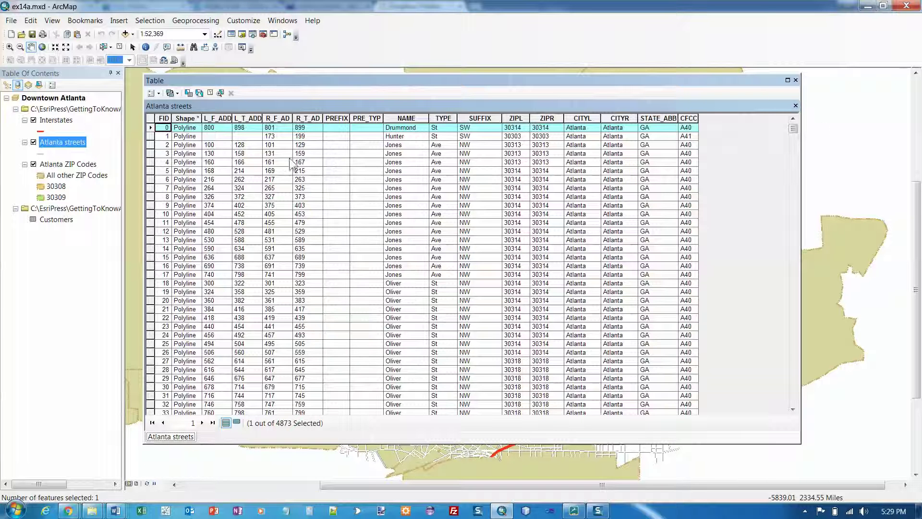
{"action": "left_click", "coordinate": [795, 81]}
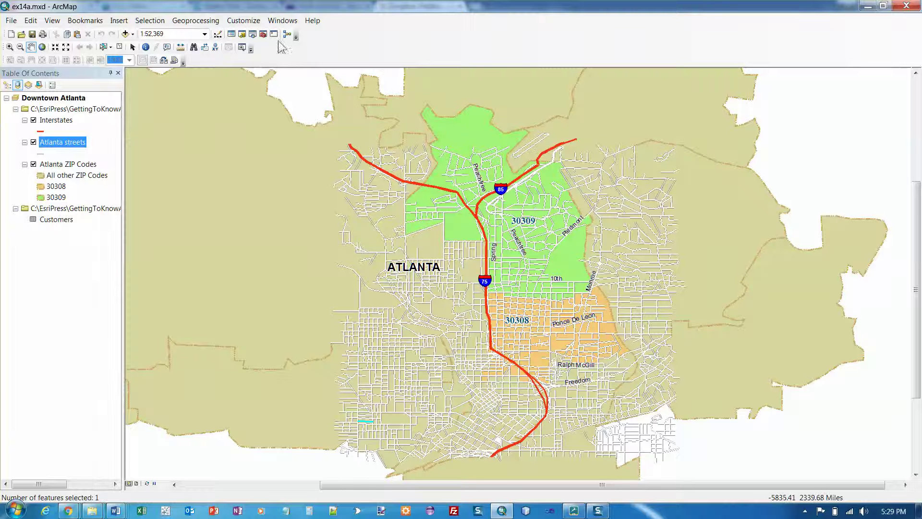
Show the Catalog, browse to the MyData folder in GettingToKnowArcGIS\Chapter14, and start a new address locator there
{"action": "left_click", "coordinate": [243, 35]}
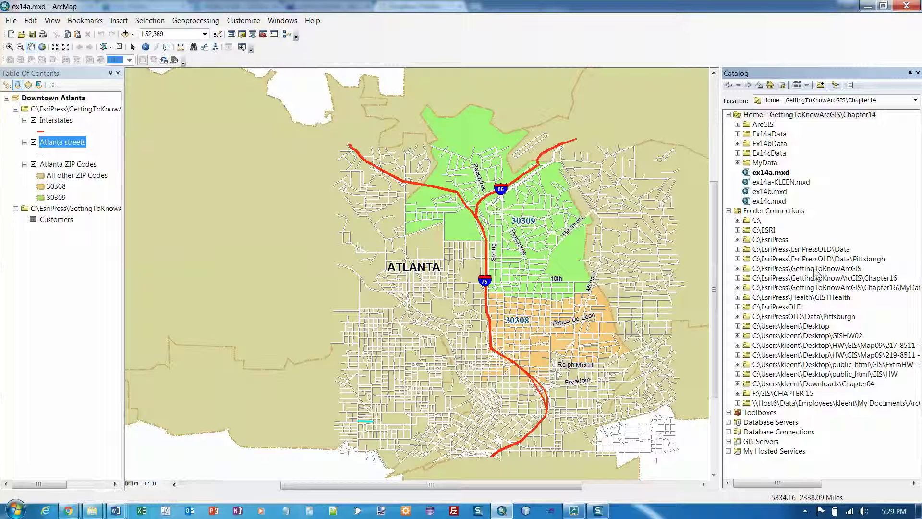
{"action": "left_click", "coordinate": [738, 268]}
{"action": "scroll", "coordinate": [831, 288], "scroll_direction": "down", "scroll_amount": 1}
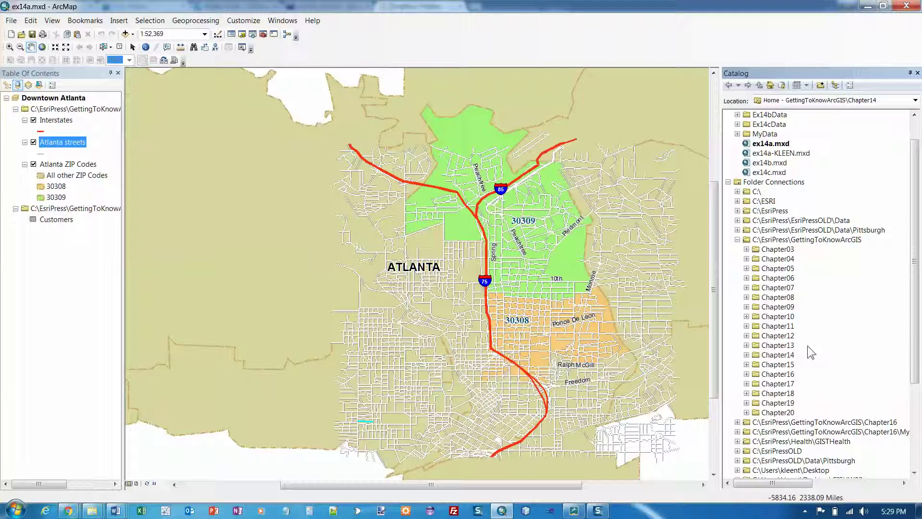
{"action": "left_click", "coordinate": [747, 354]}
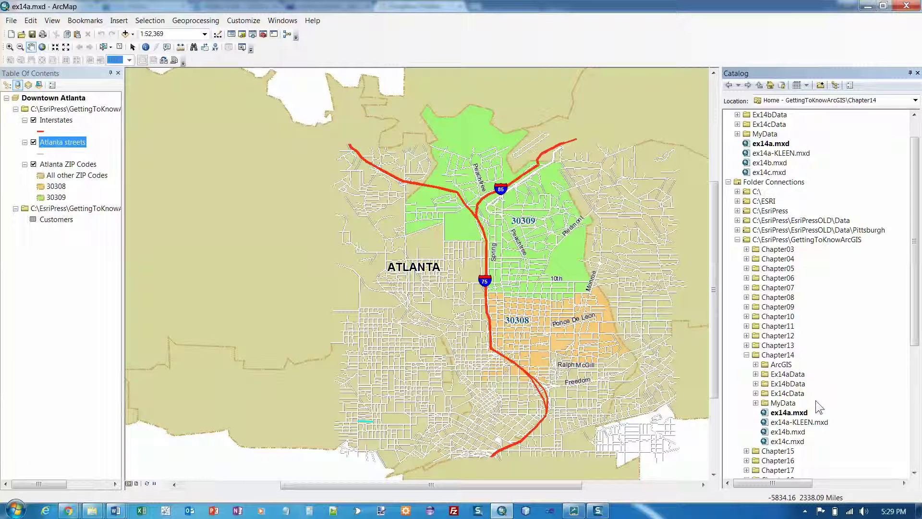
{"action": "right_click", "coordinate": [776, 404]}
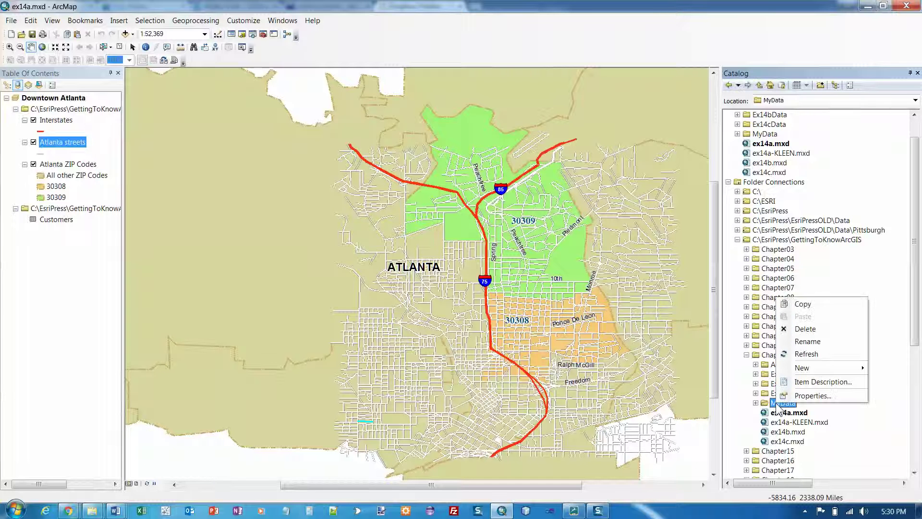
{"action": "mouse_move", "coordinate": [810, 369]}
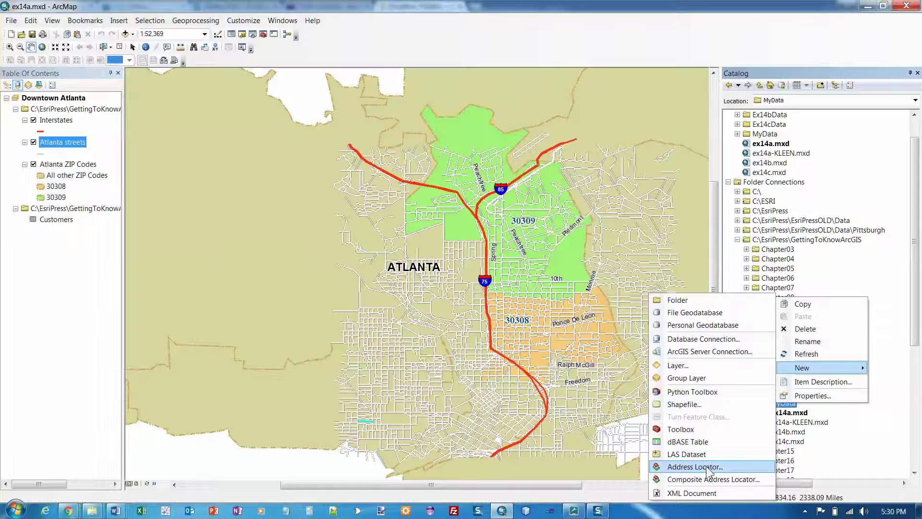
{"action": "left_click", "coordinate": [706, 467]}
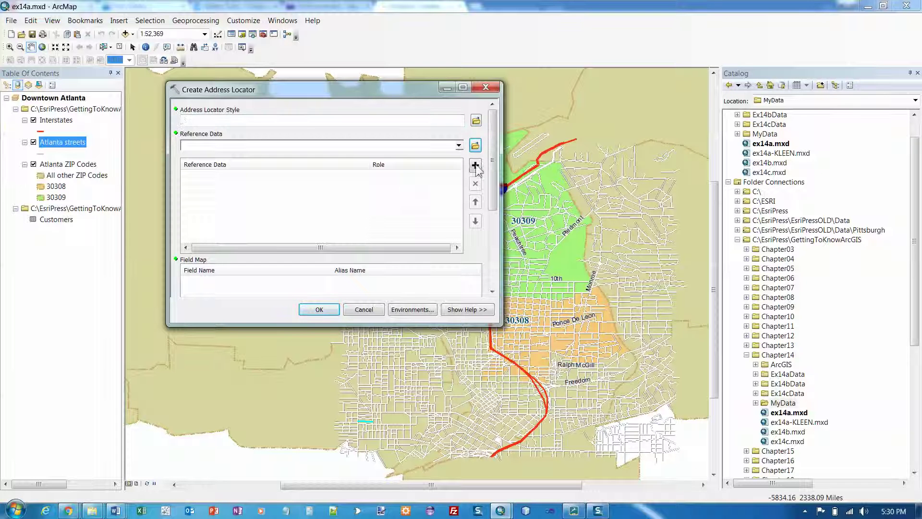
Set the address locator style to US Address - Dual Ranges
{"action": "mouse_move", "coordinate": [497, 156]}
{"action": "left_mouse_down"}
{"action": "mouse_move", "coordinate": [497, 223]}
{"action": "mouse_move", "coordinate": [495, 139]}
{"action": "left_mouse_up"}
{"action": "left_click", "coordinate": [476, 121]}
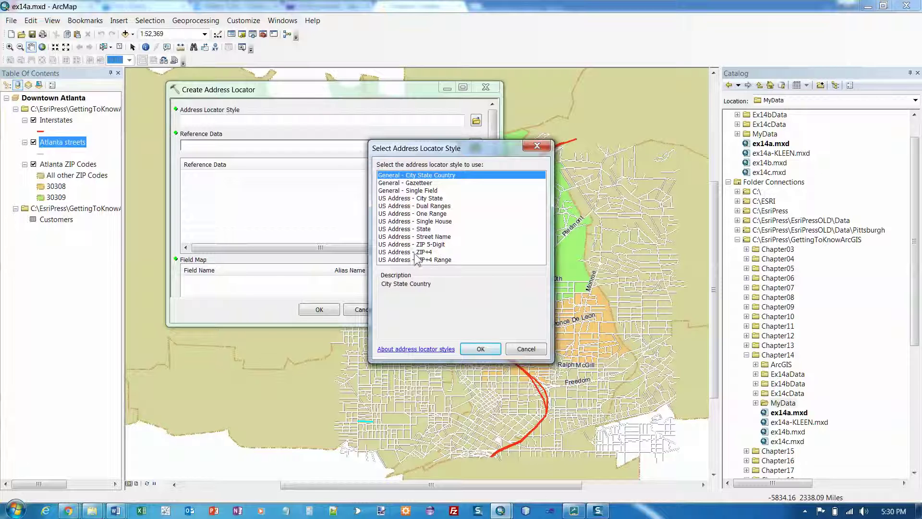
{"action": "left_click", "coordinate": [400, 206]}
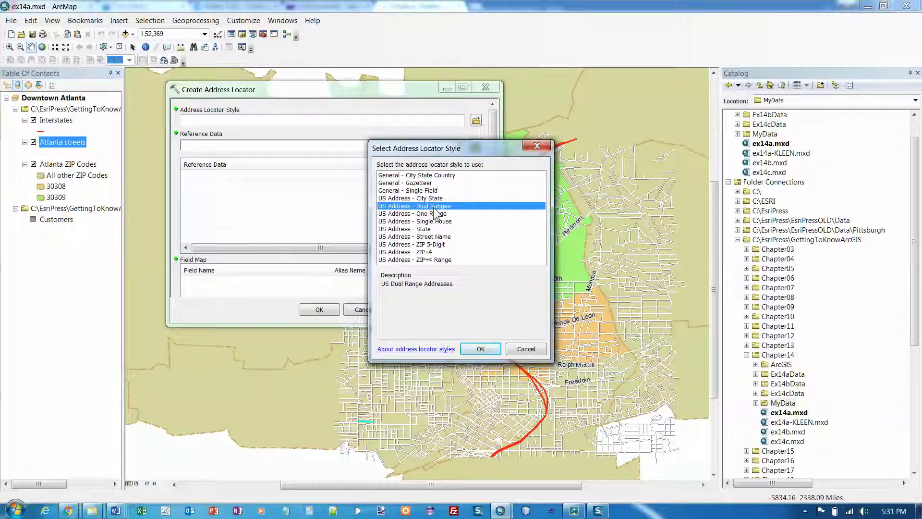
{"action": "left_click", "coordinate": [480, 349]}
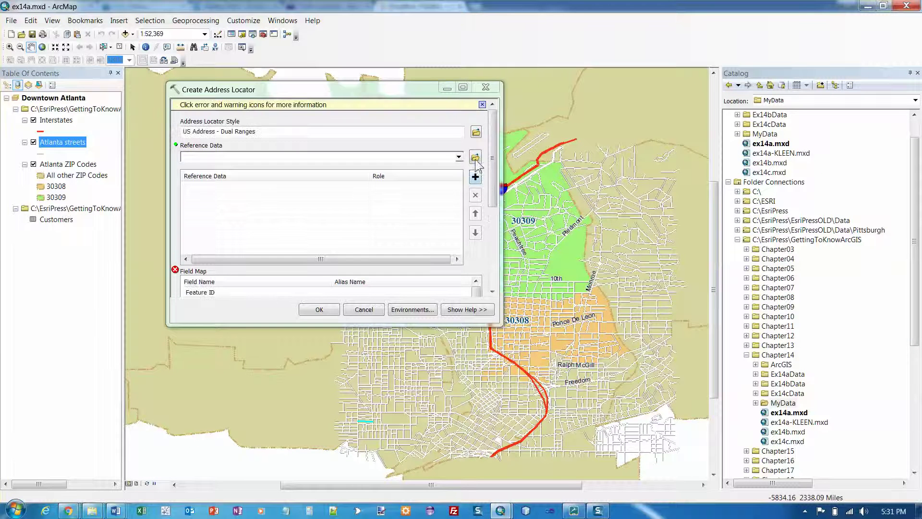
Start browsing for the reference data of the new address locator
{"action": "left_click", "coordinate": [476, 158]}
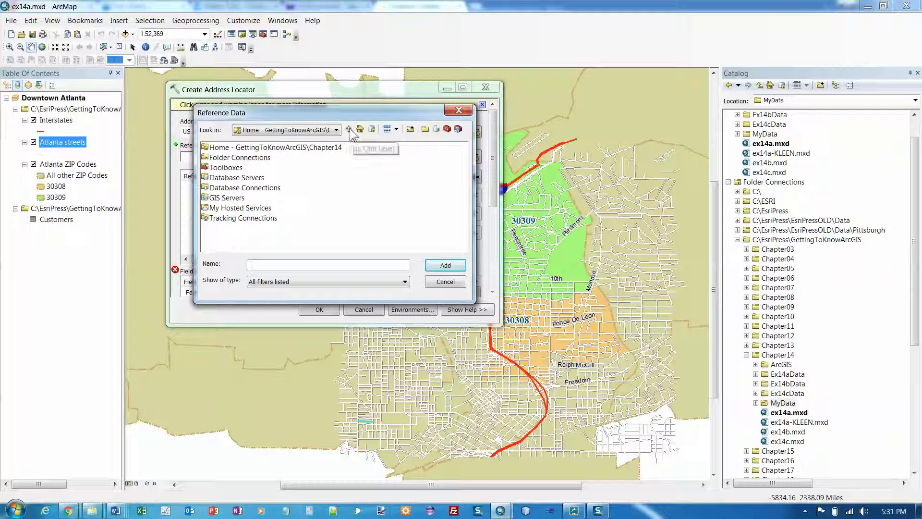
{"action": "left_click", "coordinate": [411, 129]}
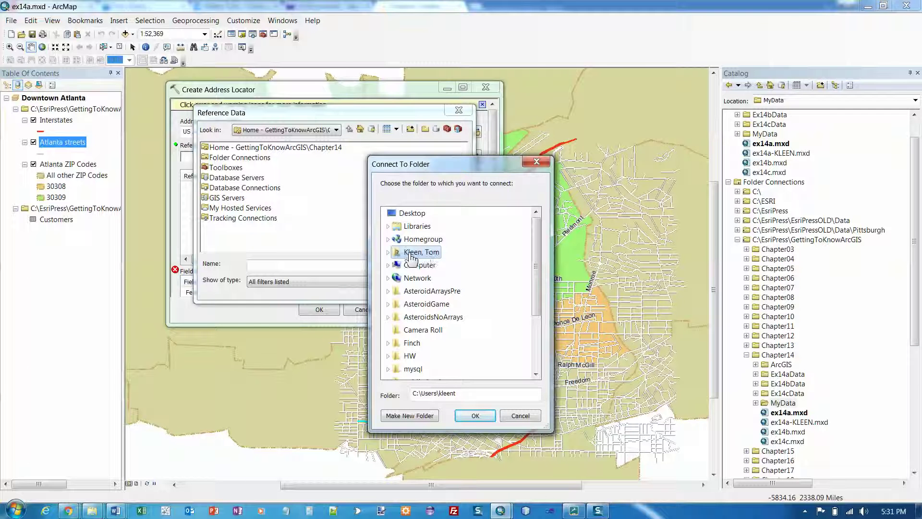
{"action": "left_click", "coordinate": [388, 265]}
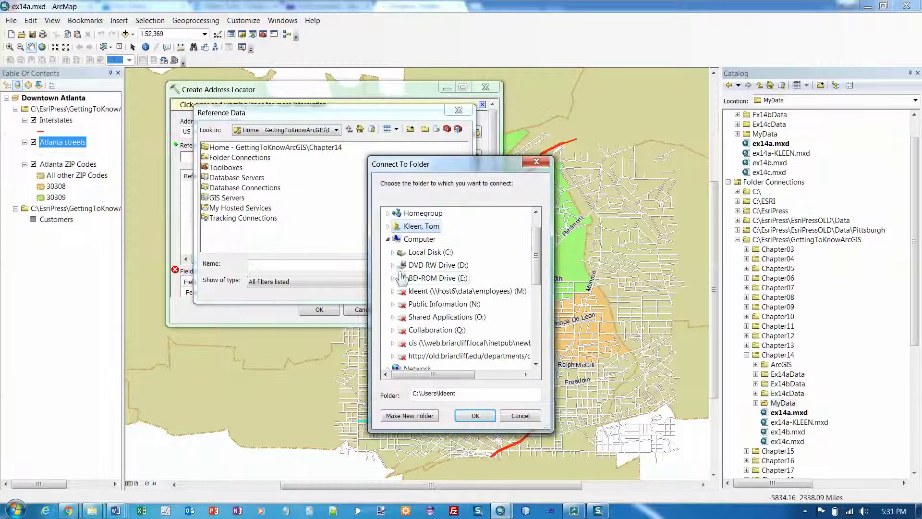
{"action": "left_click", "coordinate": [432, 253]}
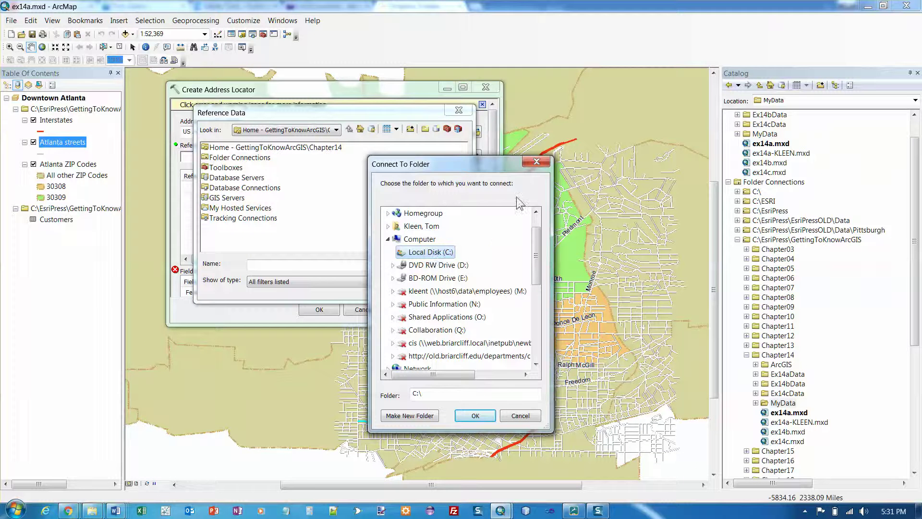
{"action": "left_click", "coordinate": [537, 161]}
Add streets.shp from the Ex14aData folder in Chapter14 as the address locator's reference data
{"action": "left_click", "coordinate": [293, 149]}
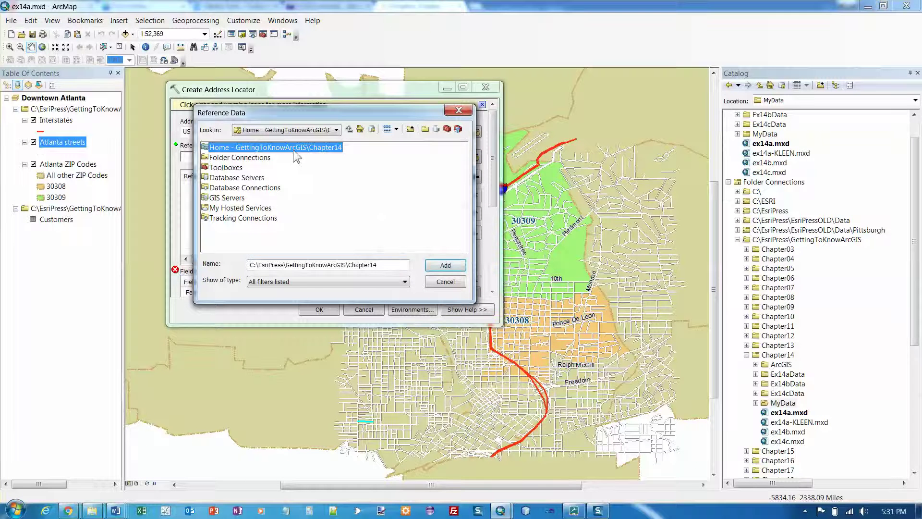
{"action": "double_click", "coordinate": [205, 150]}
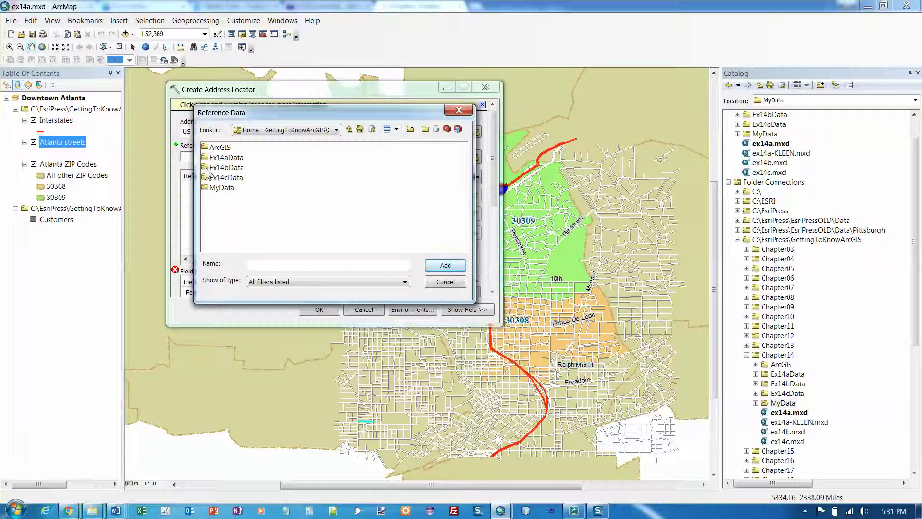
{"action": "double_click", "coordinate": [207, 158]}
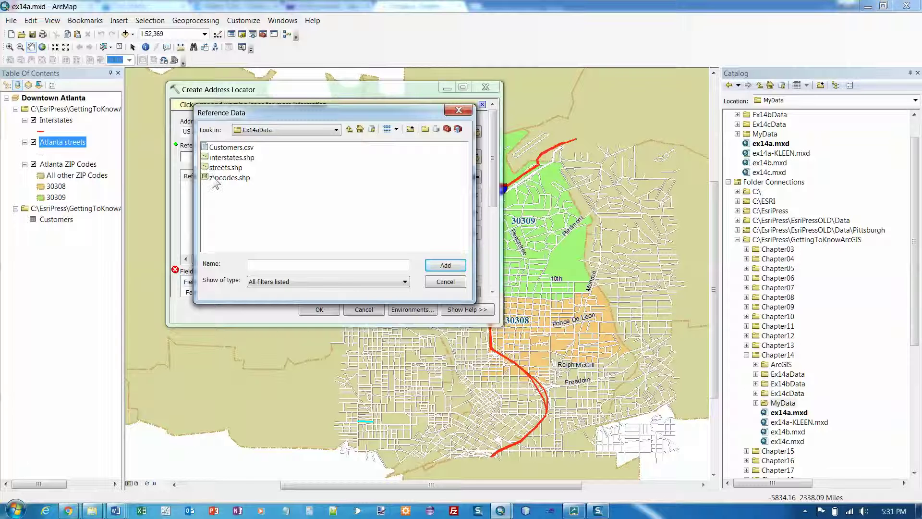
{"action": "left_click", "coordinate": [223, 168]}
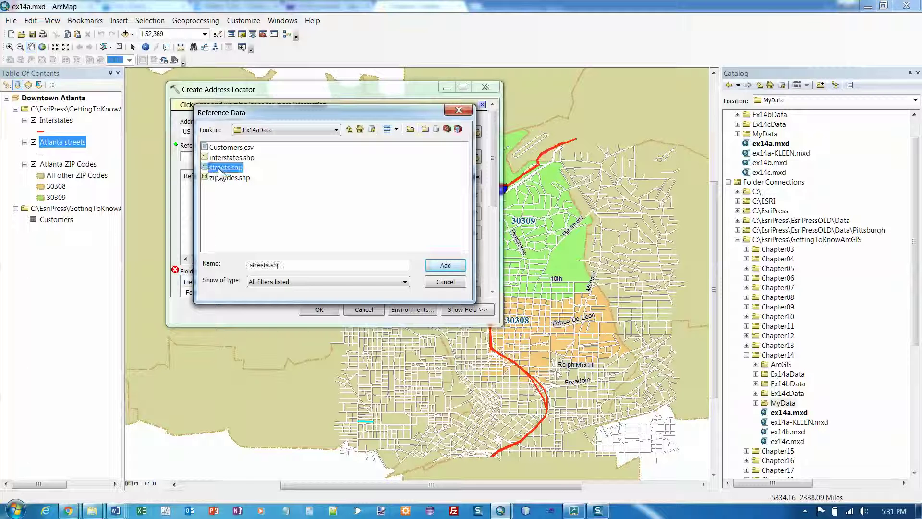
{"action": "left_click", "coordinate": [441, 264]}
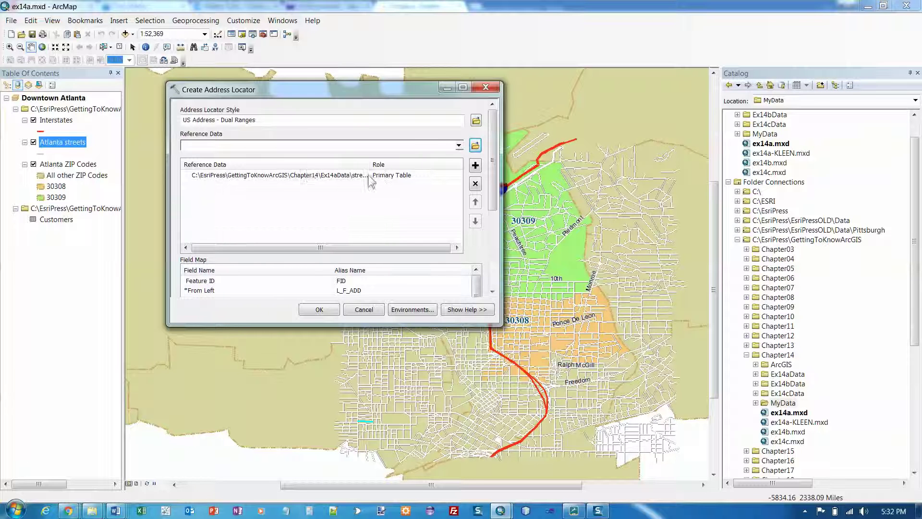
Name the output address locator AtlantaCustomers2 in the MyData folder and create it
{"action": "left_click_drag", "start_coordinate": [494, 211], "coordinate": [499, 283]}
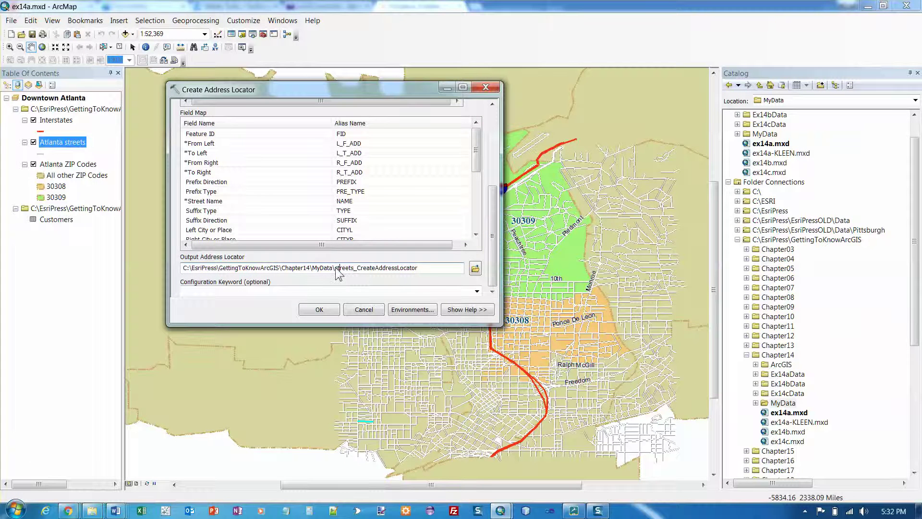
{"action": "left_click_drag", "start_coordinate": [336, 268], "coordinate": [423, 273]}
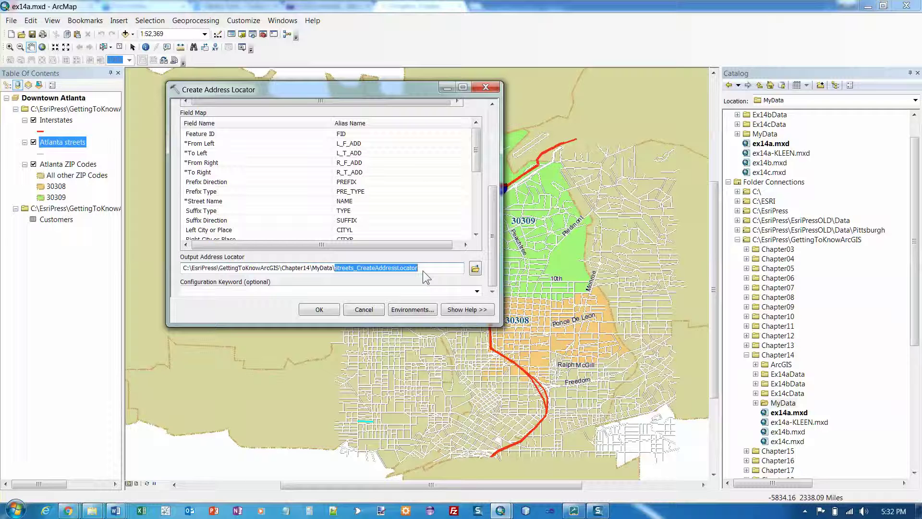
{"action": "type", "text": "Atl"}
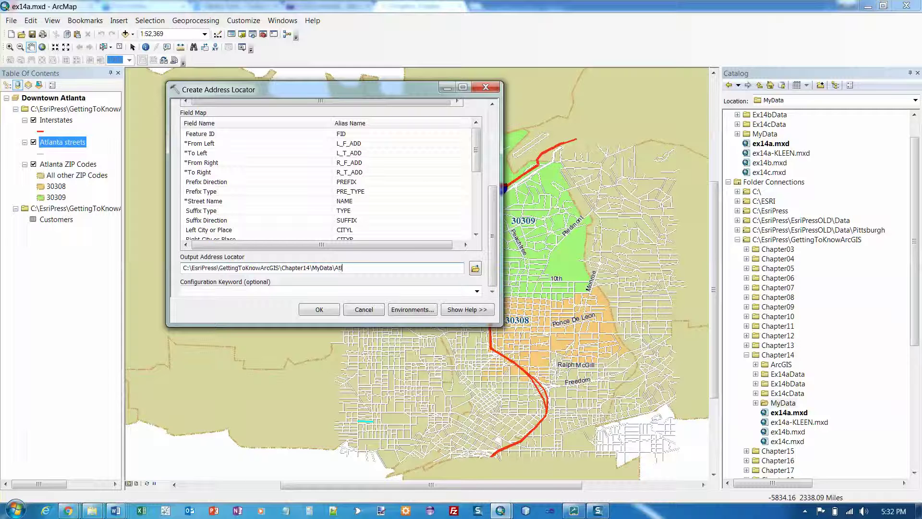
{"action": "type", "text": "antaCustomers2"}
{"action": "left_click", "coordinate": [319, 309]}
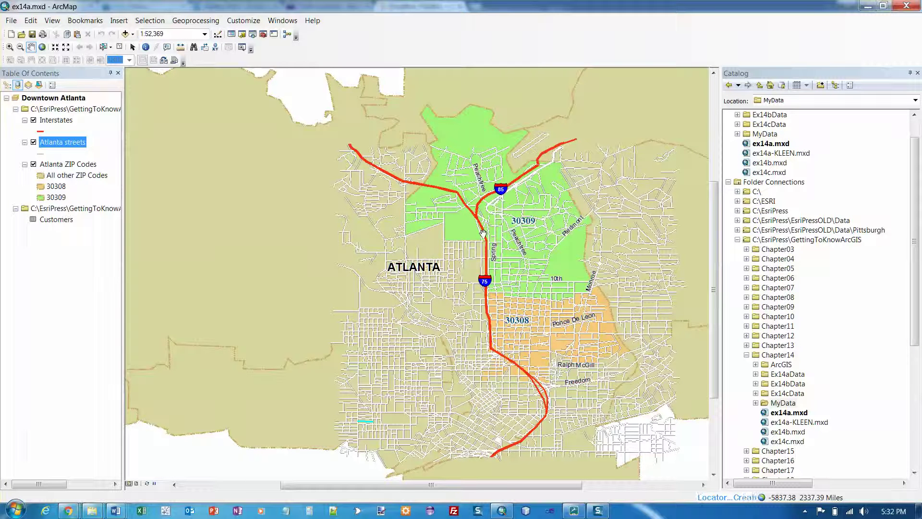
Check the contents of the Chapter14 MyData folder for the new address locator and collapse the folder again
{"action": "left_click", "coordinate": [756, 404]}
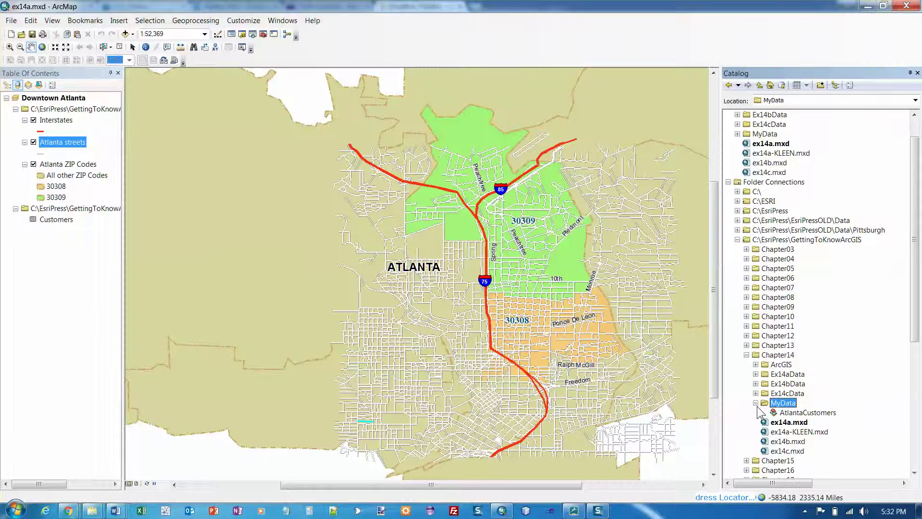
{"action": "left_click", "coordinate": [755, 404]}
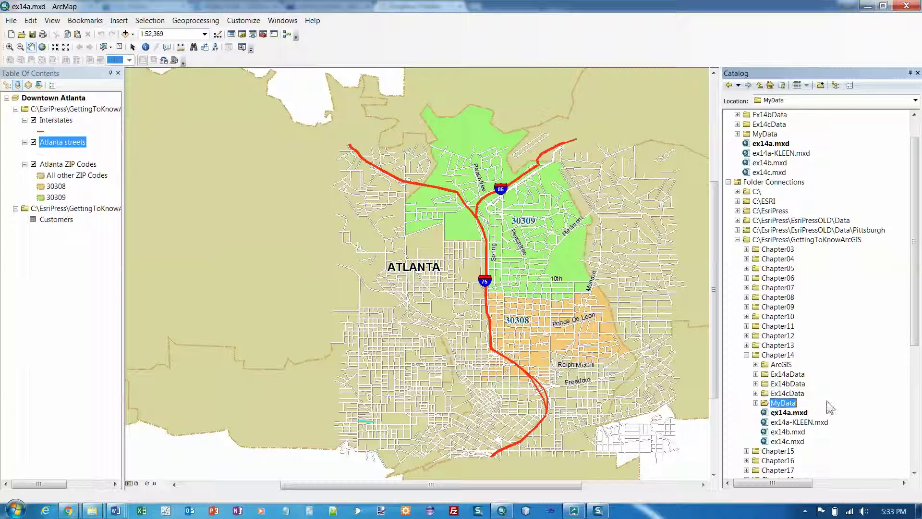
{"action": "left_click", "coordinate": [756, 403]}
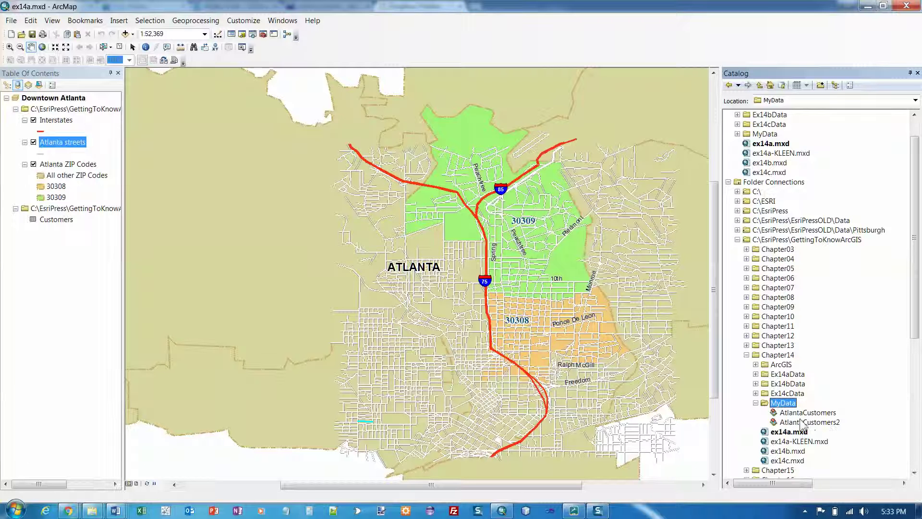
{"action": "left_click", "coordinate": [755, 403]}
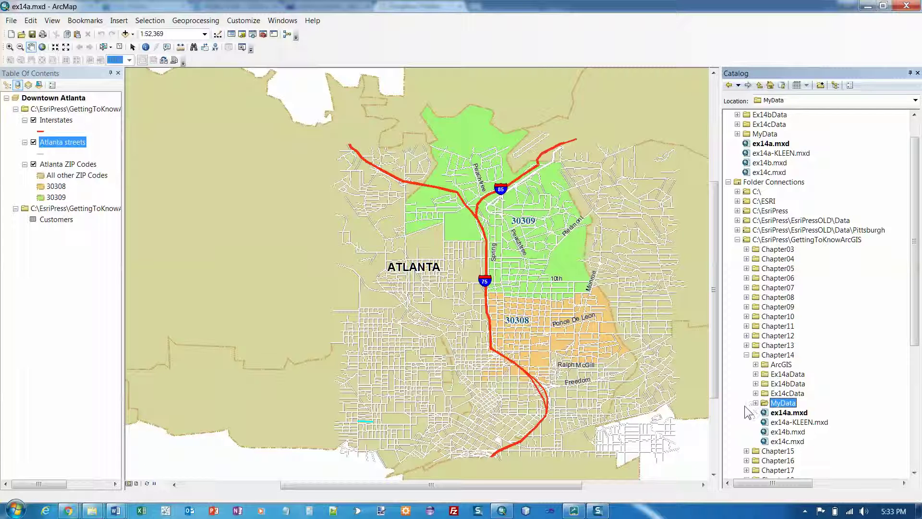